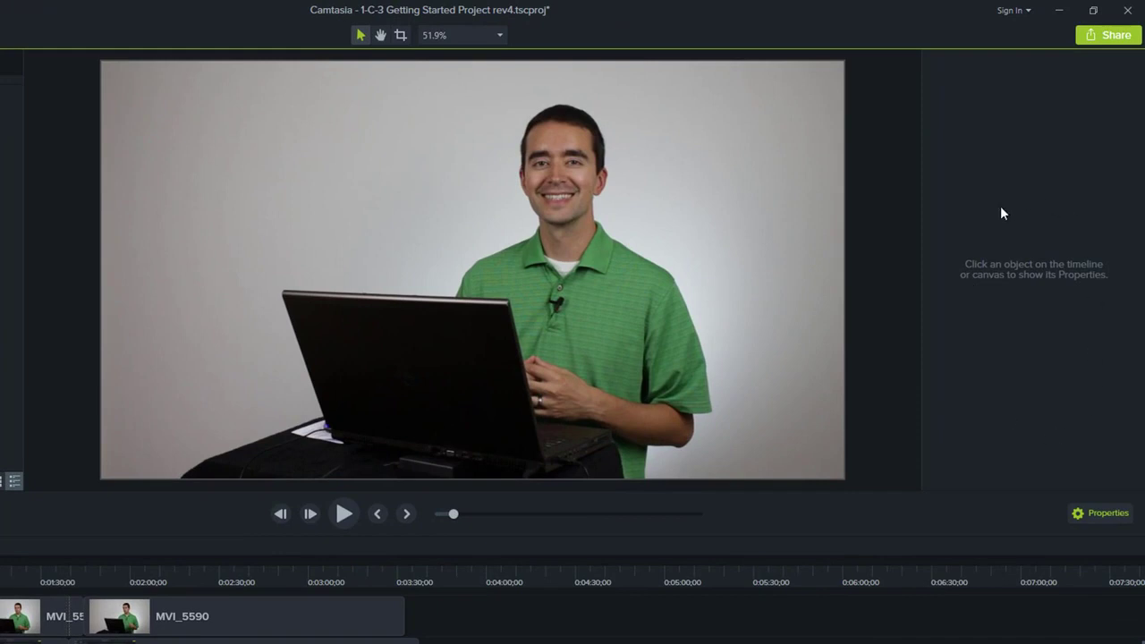
- Hide and show the Properties pane several times, leaving it open
{"action": "left_click", "coordinate": [1108, 515]}
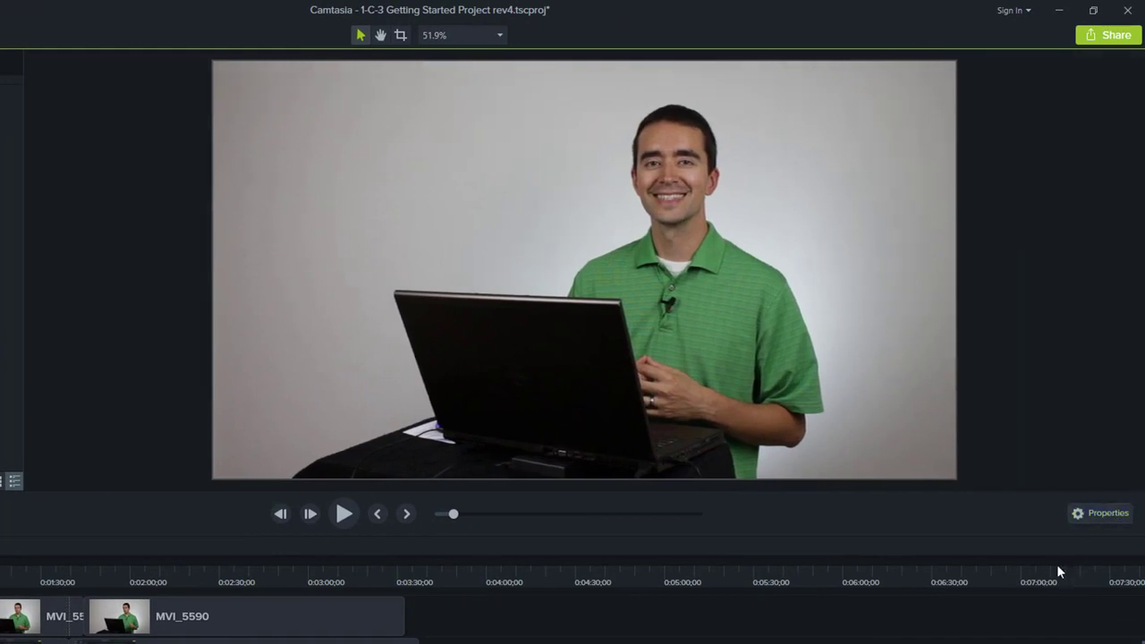
{"action": "left_click", "coordinate": [1101, 519]}
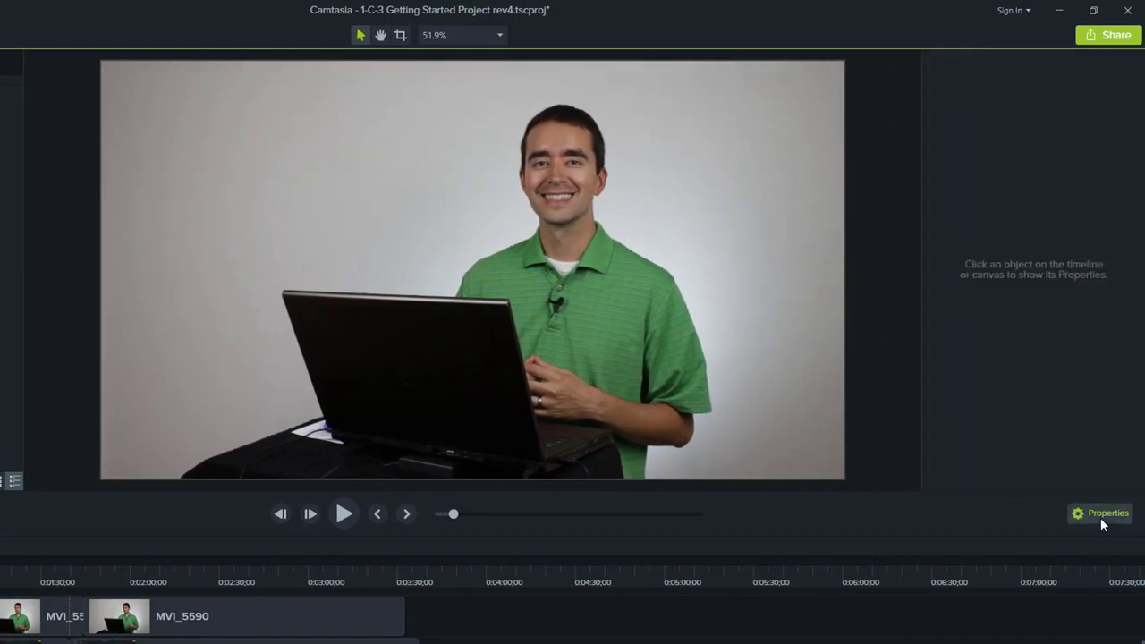
{"action": "left_click", "coordinate": [1101, 515]}
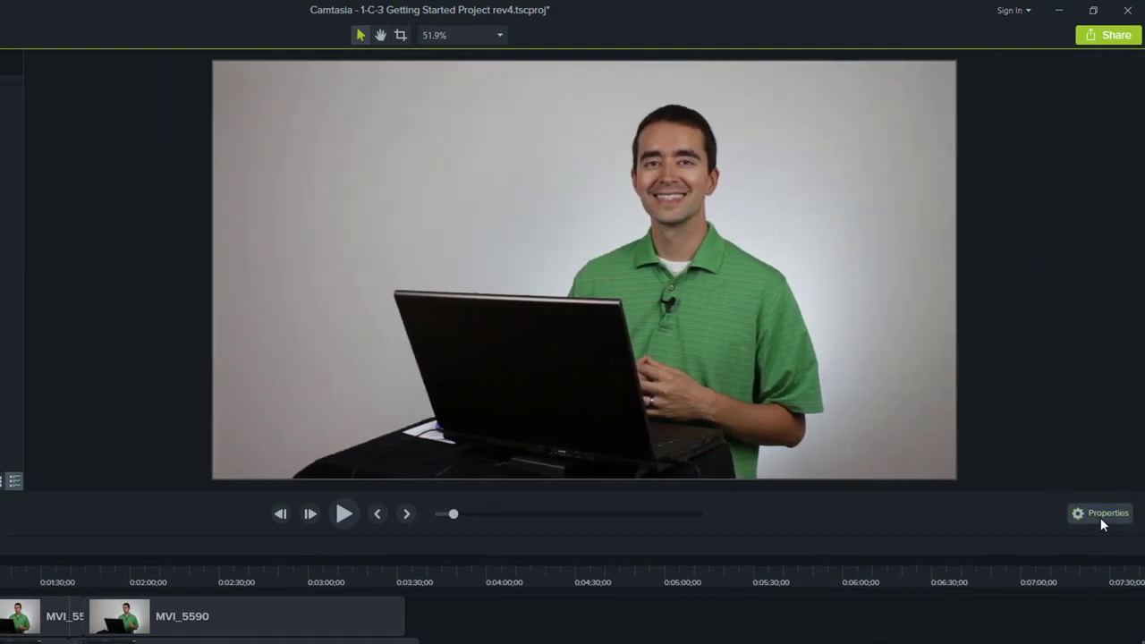
{"action": "left_click", "coordinate": [1100, 517]}
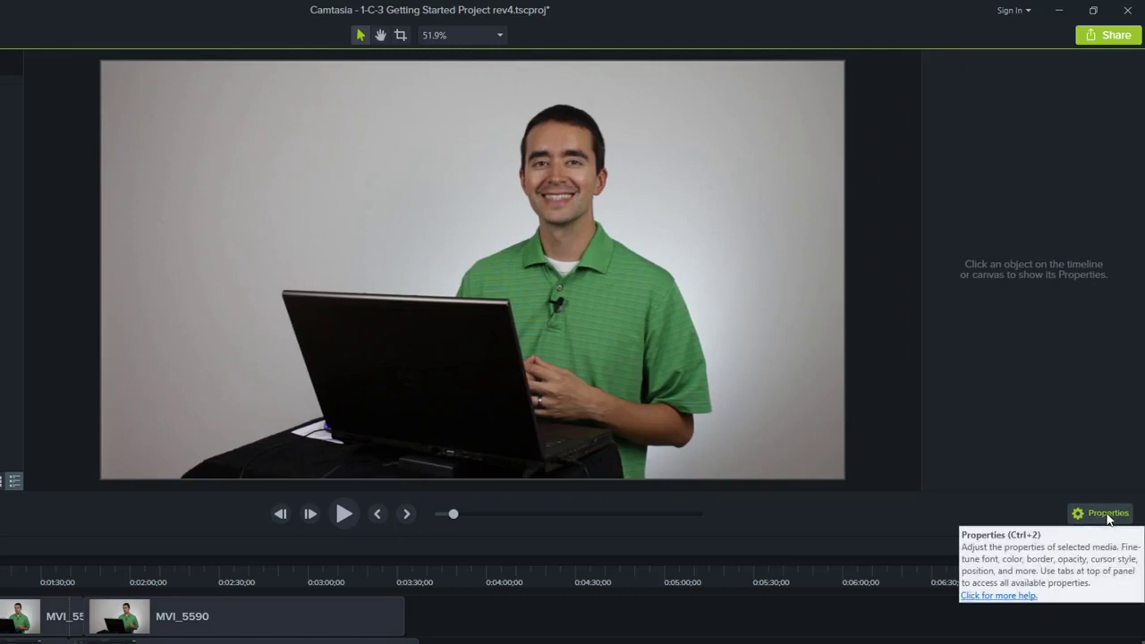
{"action": "left_click", "coordinate": [1107, 518]}
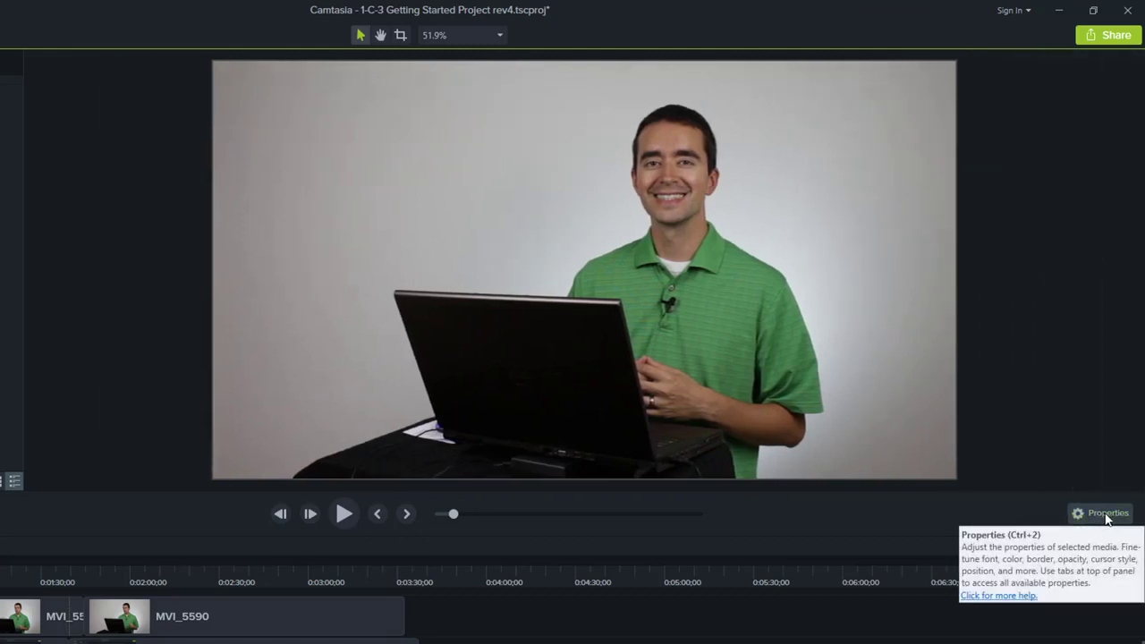
{"action": "left_click", "coordinate": [1108, 517]}
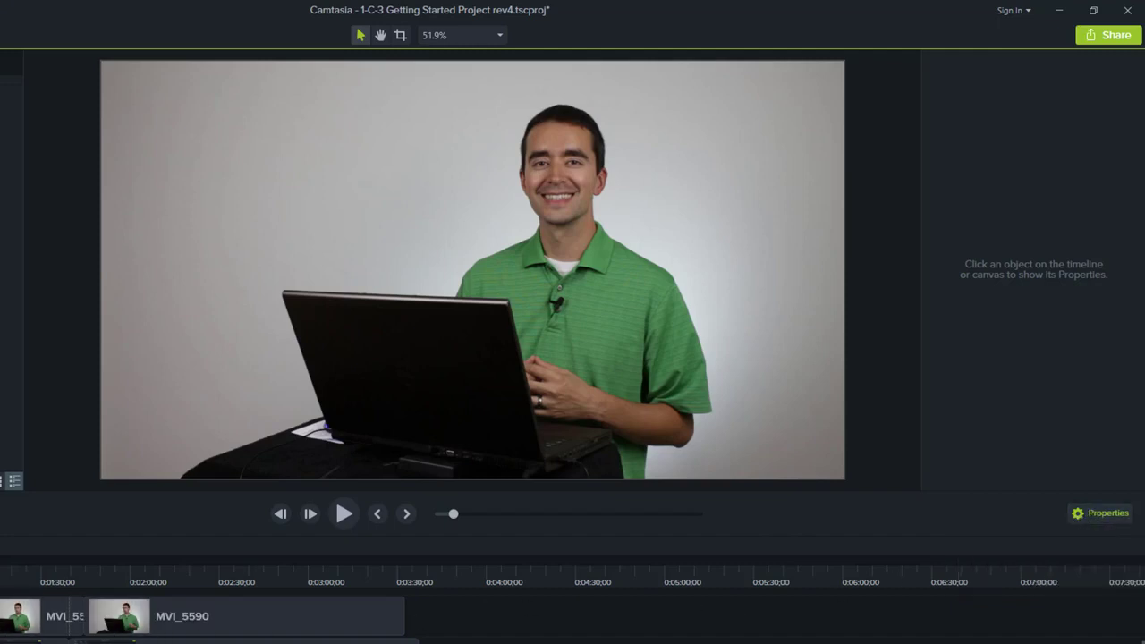
- Scale the first MVI_5590 clip on Track 4 to 66.7% and reposition it at about X 273.9, Y 144.6
{"action": "left_click", "coordinate": [4, 639]}
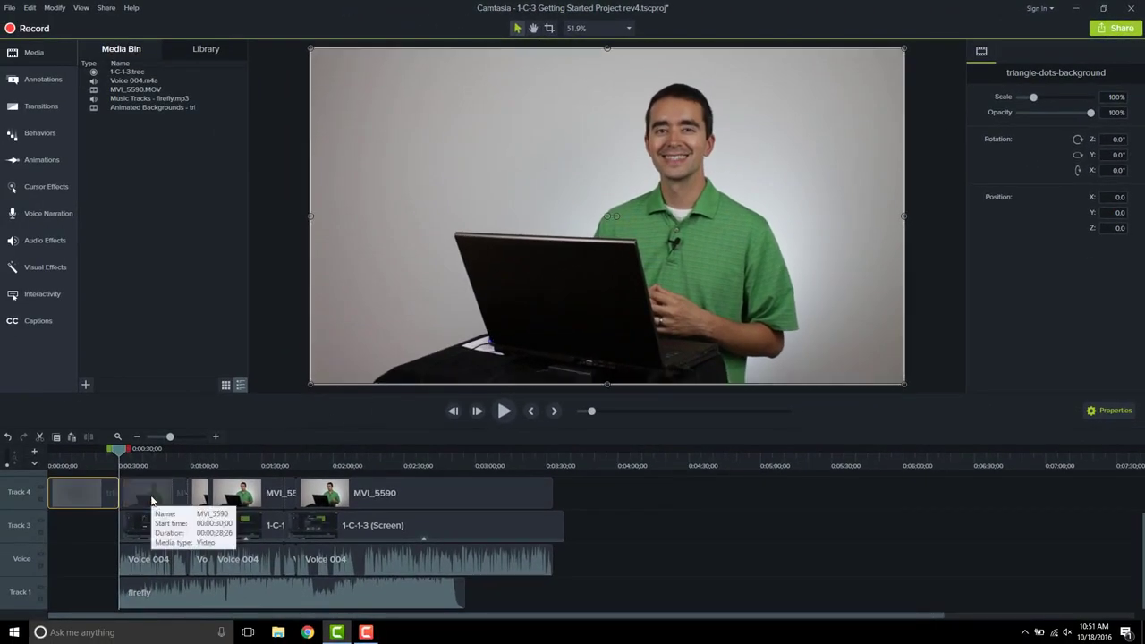
{"action": "left_click", "coordinate": [151, 500]}
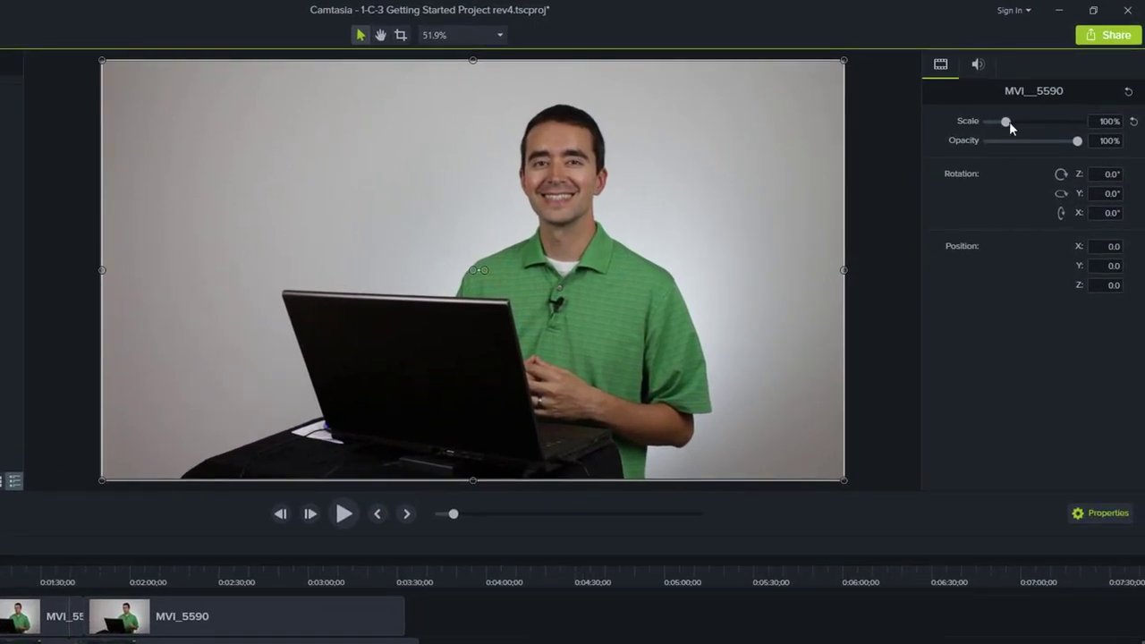
{"action": "left_click_drag", "start_coordinate": [1006, 121], "coordinate": [1000, 122]}
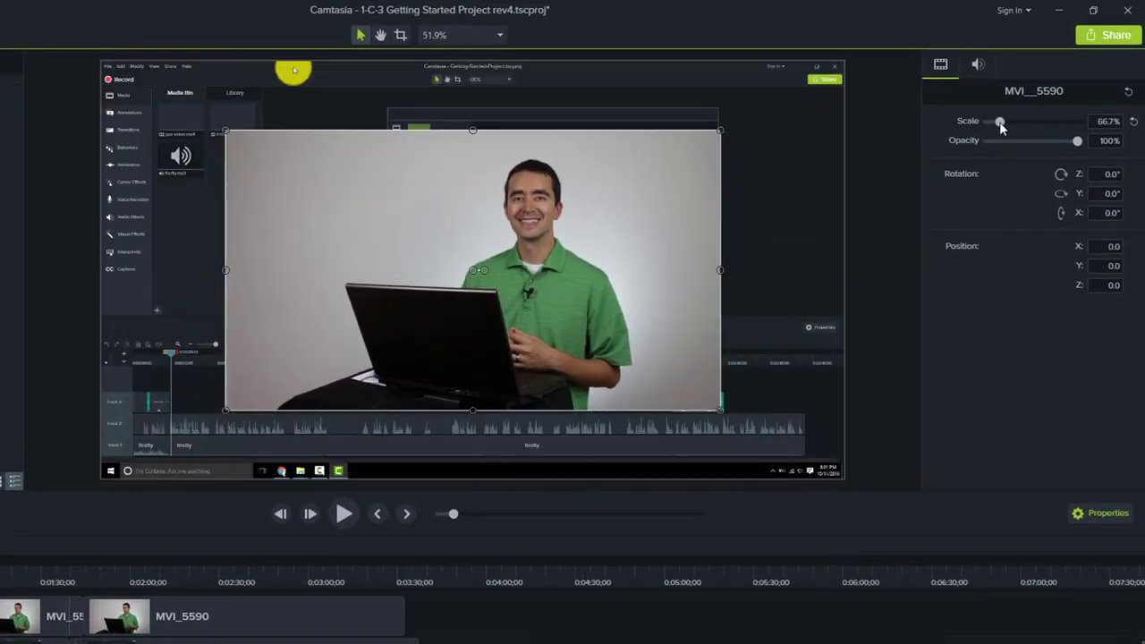
{"action": "left_click_drag", "start_coordinate": [532, 237], "coordinate": [639, 182]}
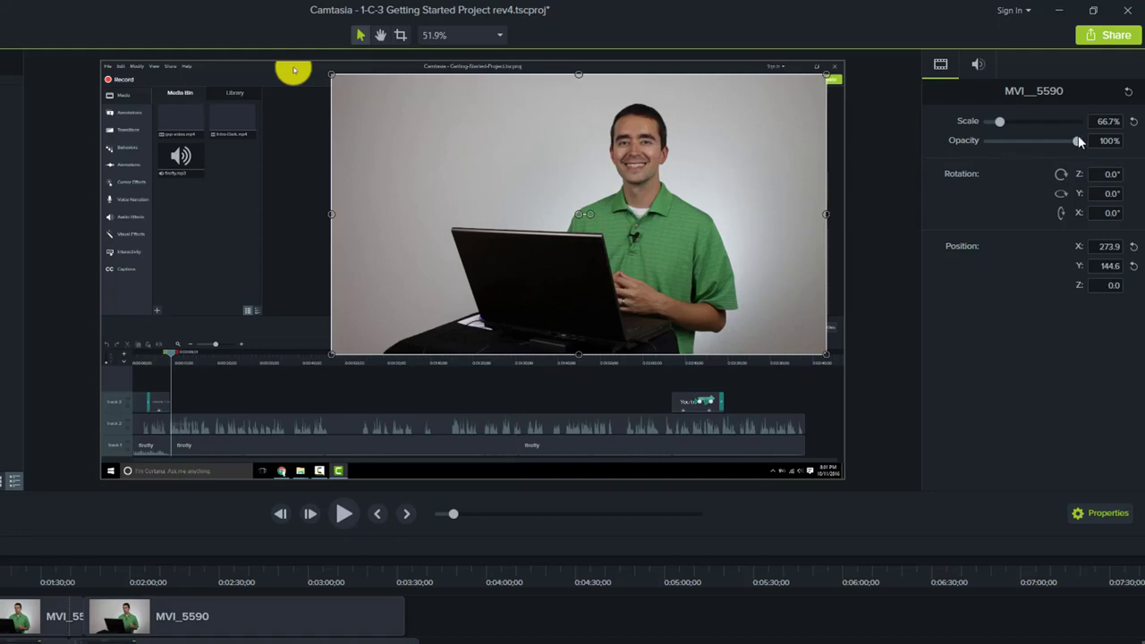
- Bring the clip's scale to 100% at full opacity and move it on the canvas to X 0.0, Y 4.0
{"action": "mouse_move", "coordinate": [1078, 145]}
{"action": "left_mouse_down"}
{"action": "mouse_move", "coordinate": [1033, 144]}
{"action": "mouse_move", "coordinate": [1098, 139]}
{"action": "left_mouse_up"}
{"action": "left_click_drag", "start_coordinate": [1002, 119], "coordinate": [1006, 119]}
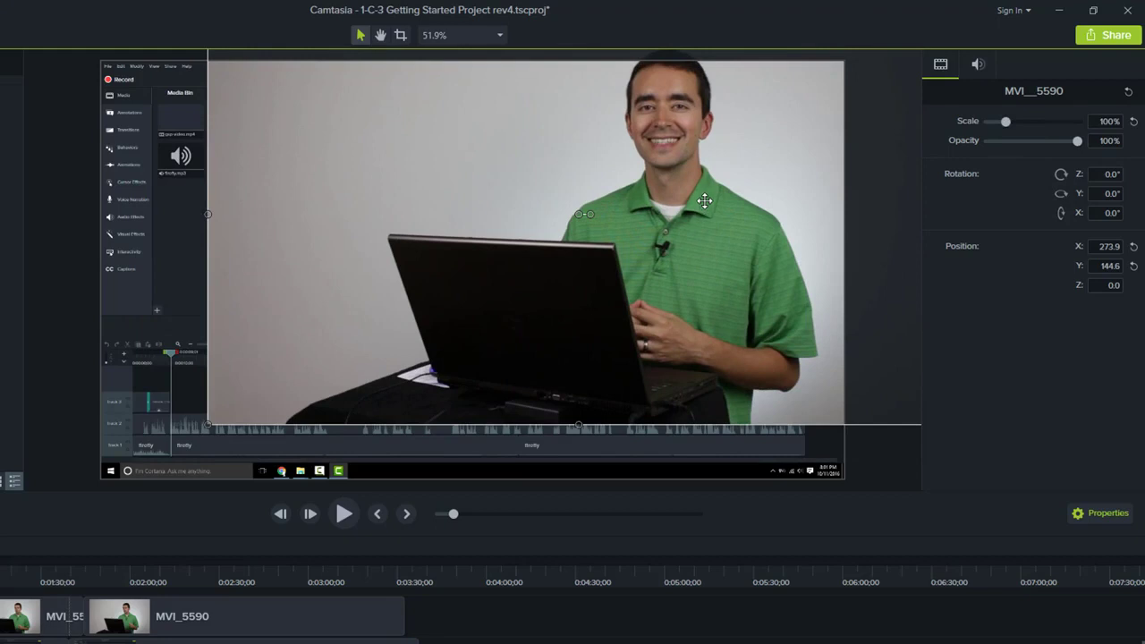
{"action": "left_click_drag", "start_coordinate": [719, 201], "coordinate": [610, 252]}
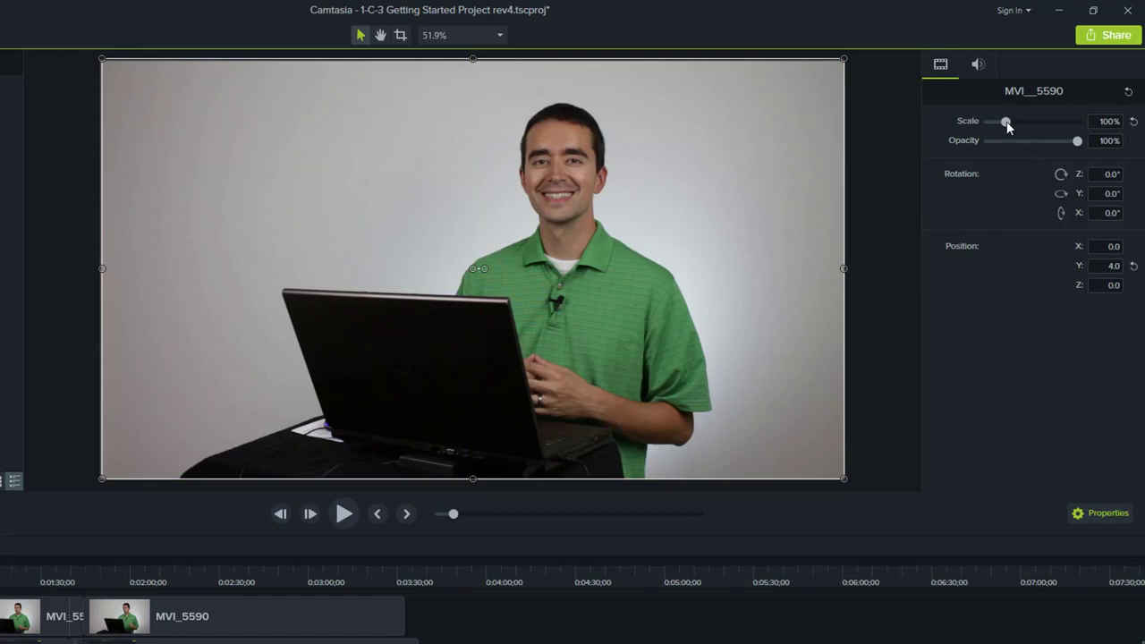
- Enlarge the MVI_5590 clip and set its scale to exactly 120%
{"action": "left_click_drag", "start_coordinate": [1007, 121], "coordinate": [1010, 120]}
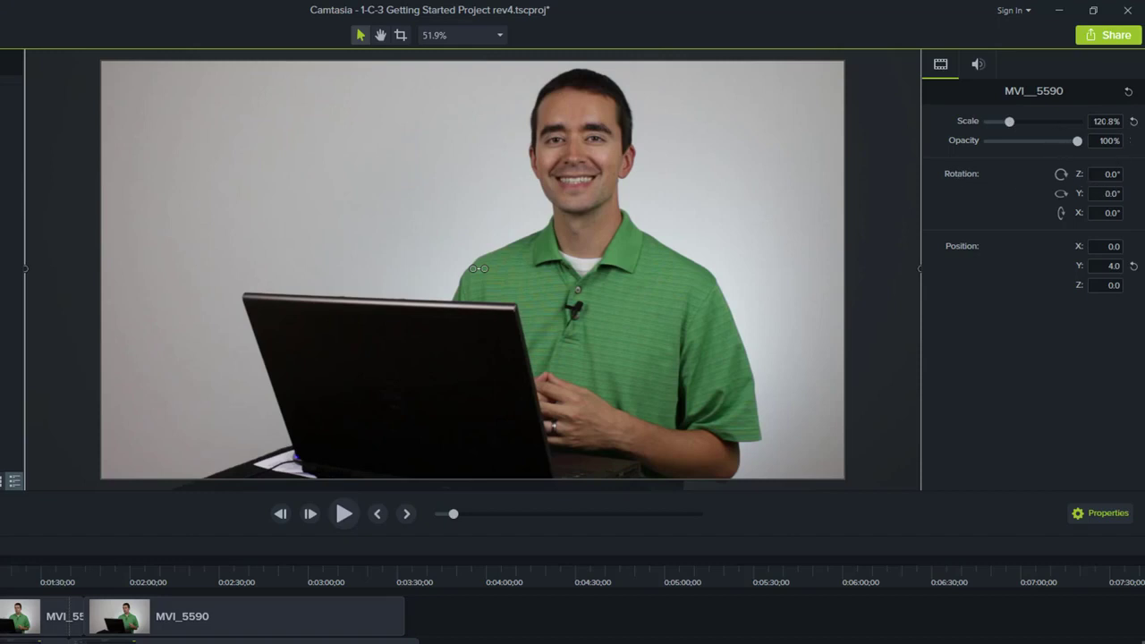
{"action": "left_click", "coordinate": [1094, 121]}
{"action": "type", "text": "120"}
{"action": "key", "text": "Return"}
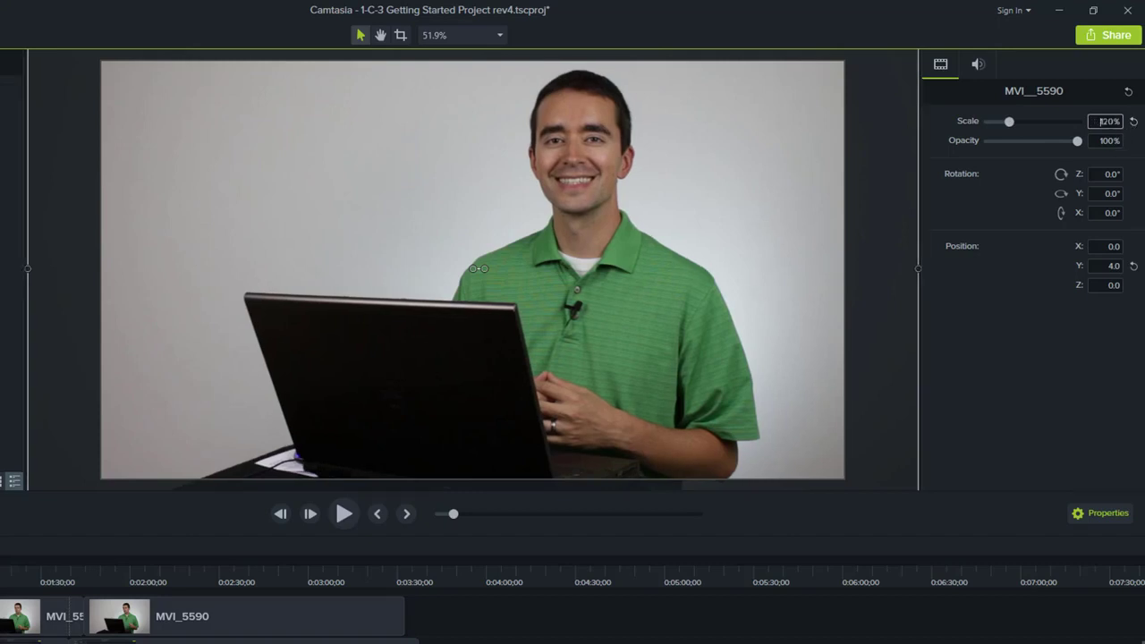
- Set the clip's scale to 200% and lower its opacity to 75%
{"action": "left_click_drag", "start_coordinate": [1107, 120], "coordinate": [1101, 121]}
{"action": "type", "text": "20"}
{"action": "key", "text": "Tab"}
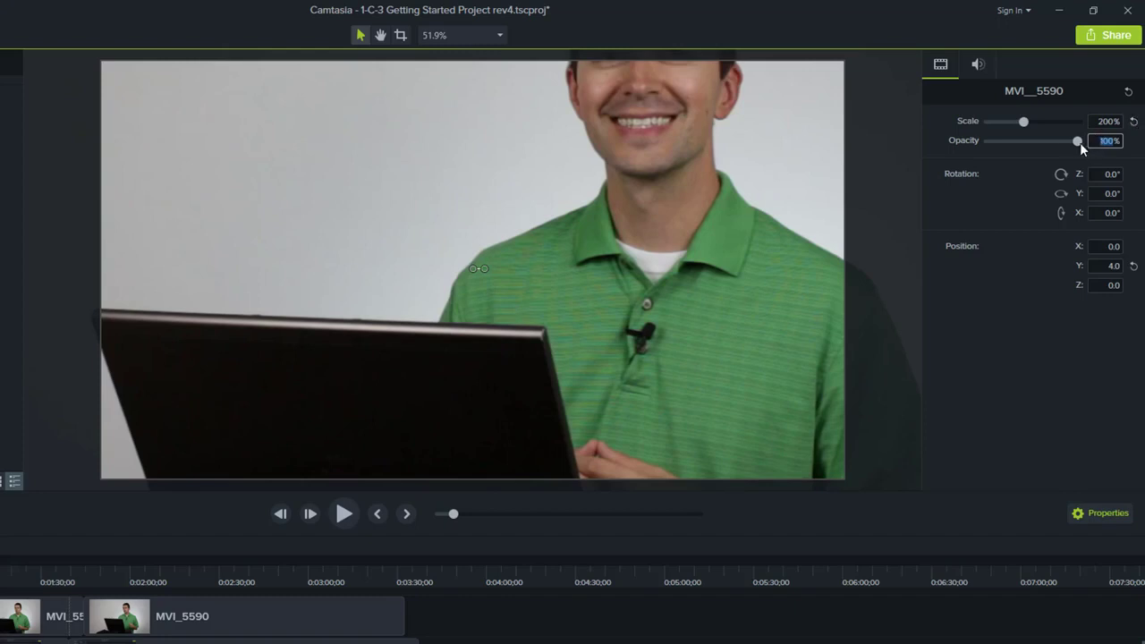
{"action": "left_click_drag", "start_coordinate": [1076, 138], "coordinate": [1054, 139]}
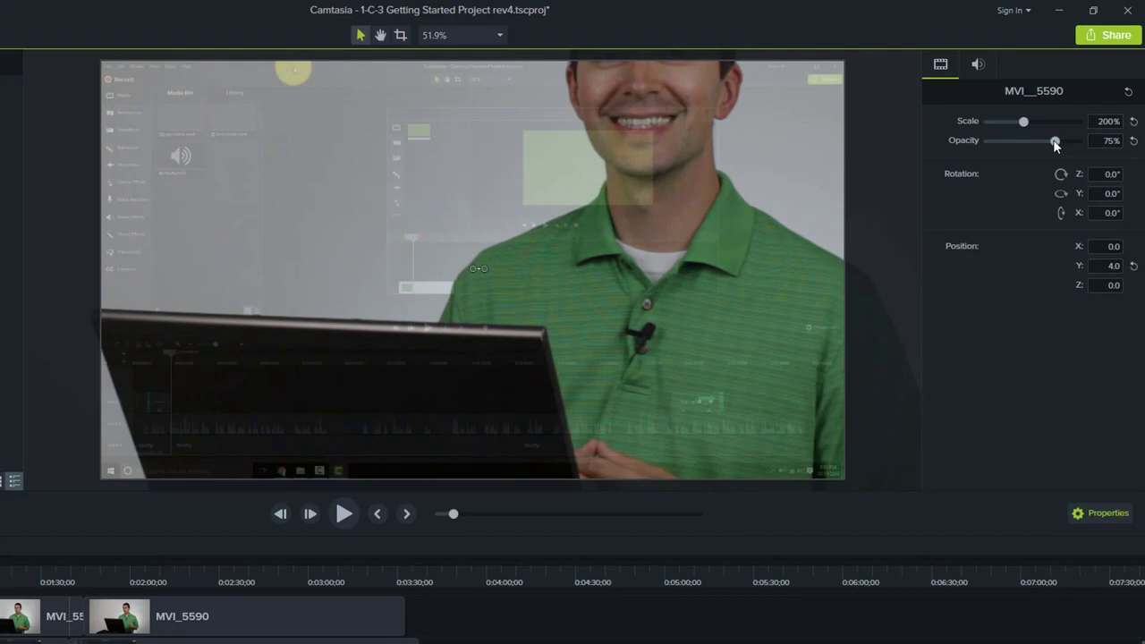
- Reset the clip's scale and opacity individually, and undo both resets
{"action": "left_click", "coordinate": [1133, 124]}
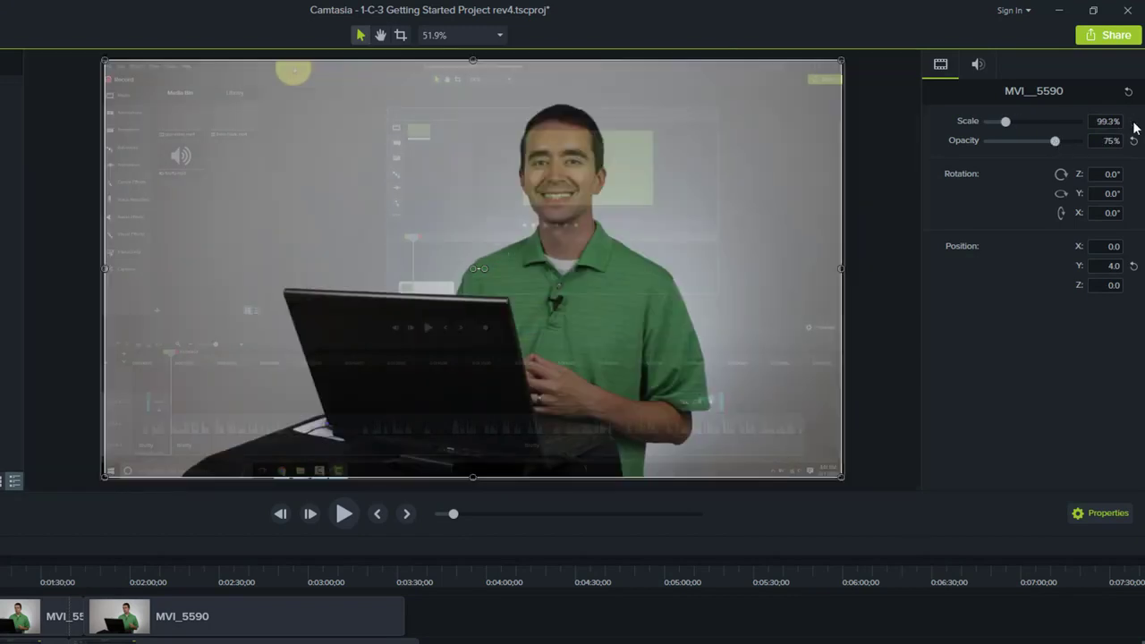
{"action": "left_click", "coordinate": [1133, 141]}
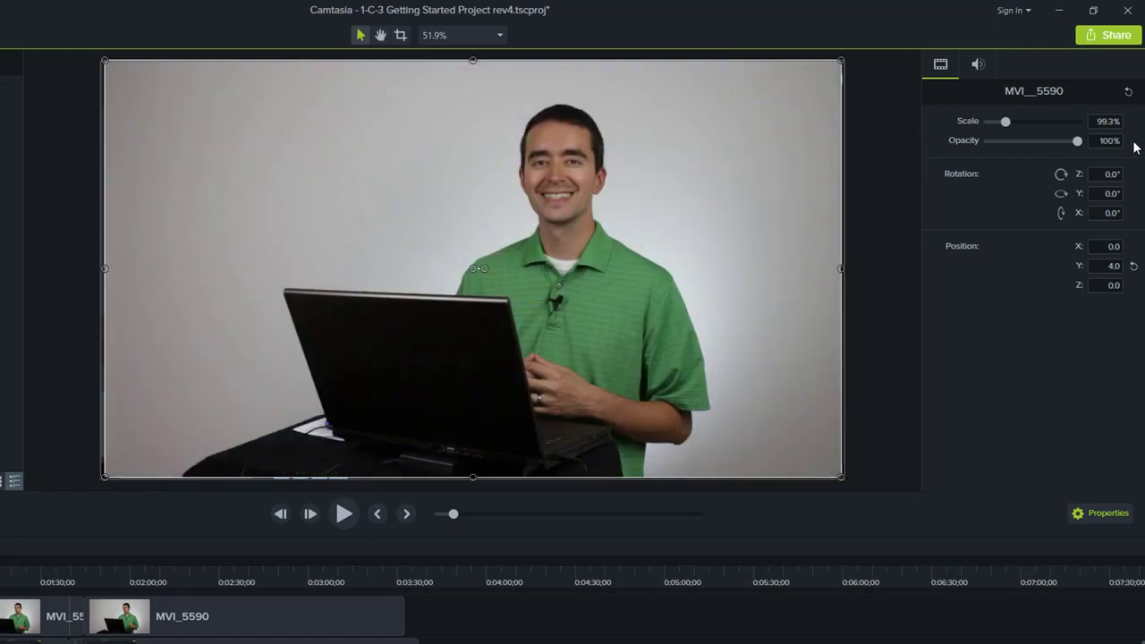
{"action": "key", "text": "ctrl+z"}
{"action": "key", "text": "ctrl+z"}
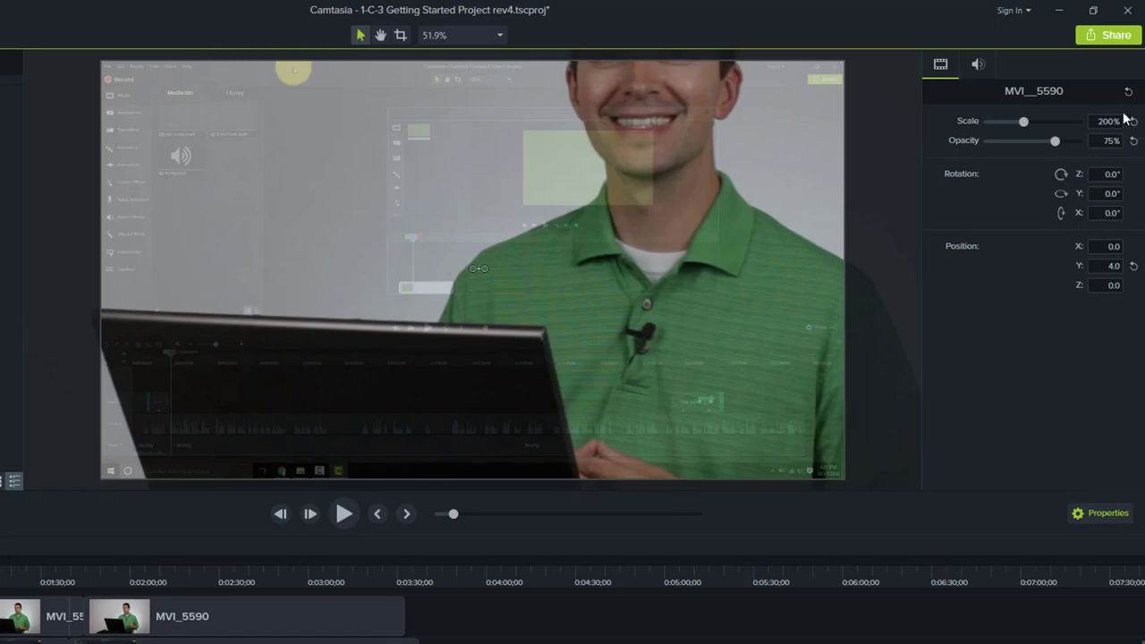
- Reset all visual properties of the MVI_5590 clip to their defaults at once
{"action": "left_click", "coordinate": [1128, 93]}
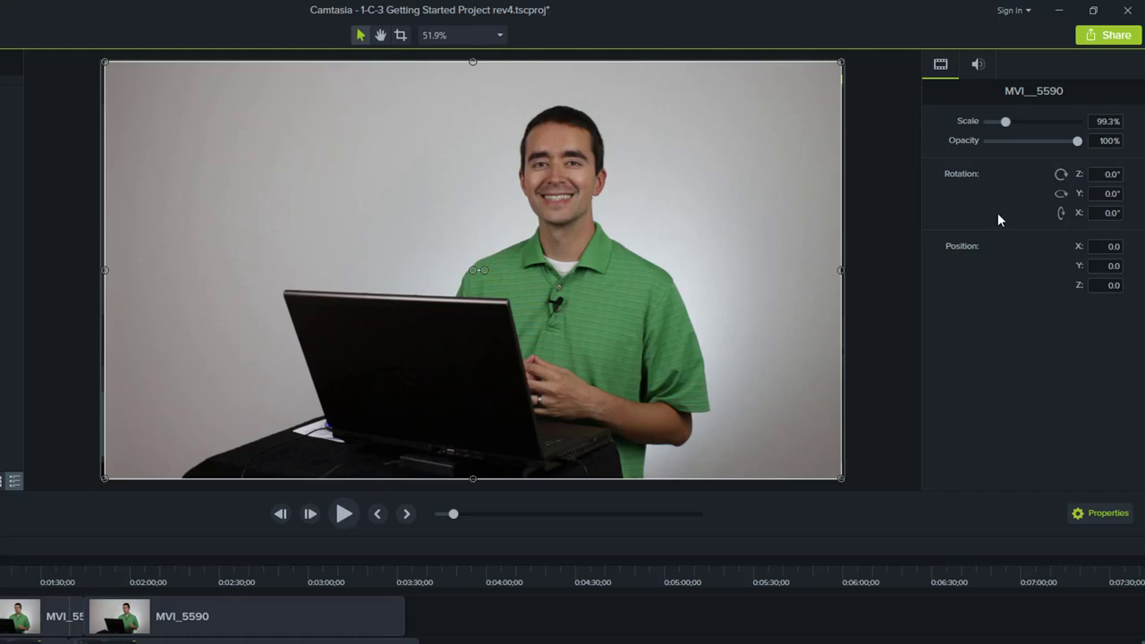
- Reset the clip's audio gain to 100%, set it back to 0%, and return to the visual properties
{"action": "left_click", "coordinate": [977, 70]}
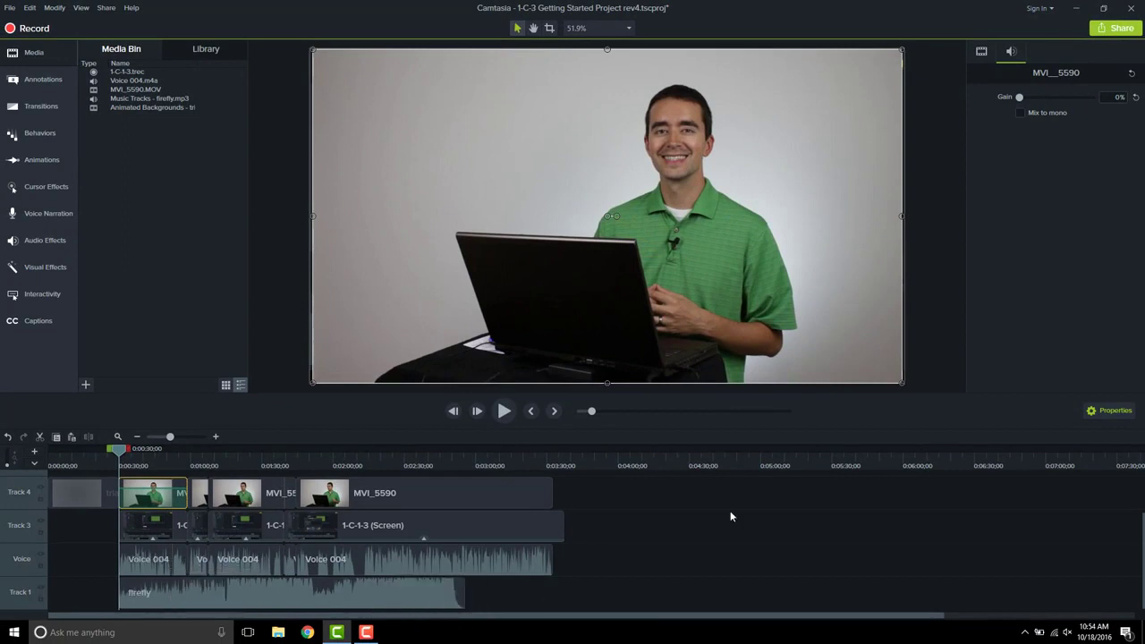
{"action": "left_click", "coordinate": [1136, 98]}
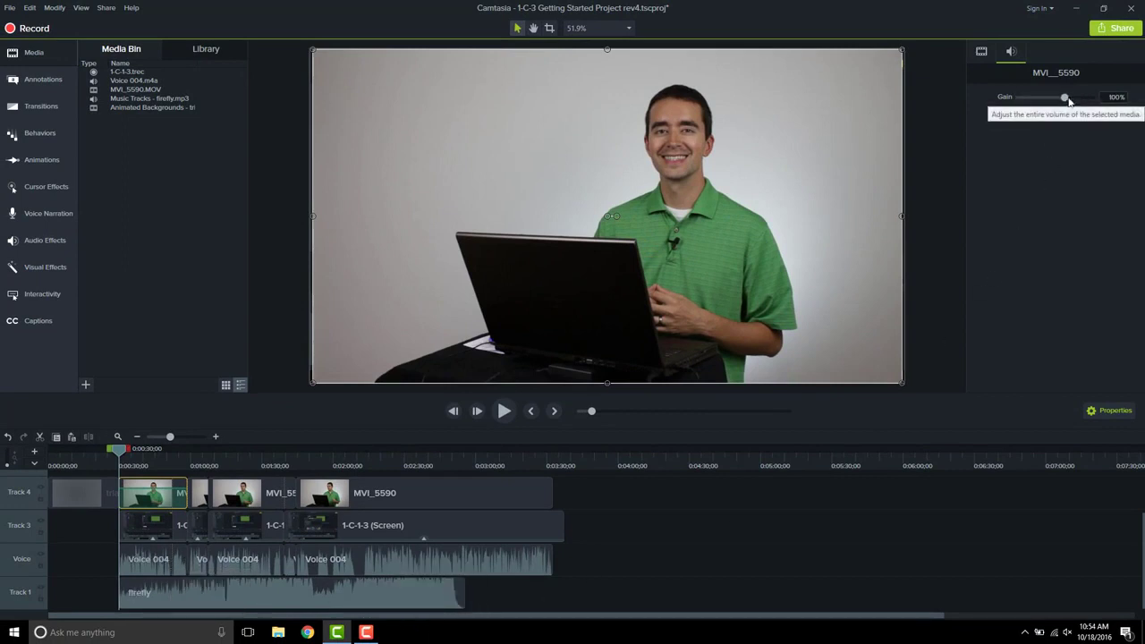
{"action": "left_click_drag", "start_coordinate": [1065, 96], "coordinate": [1007, 100]}
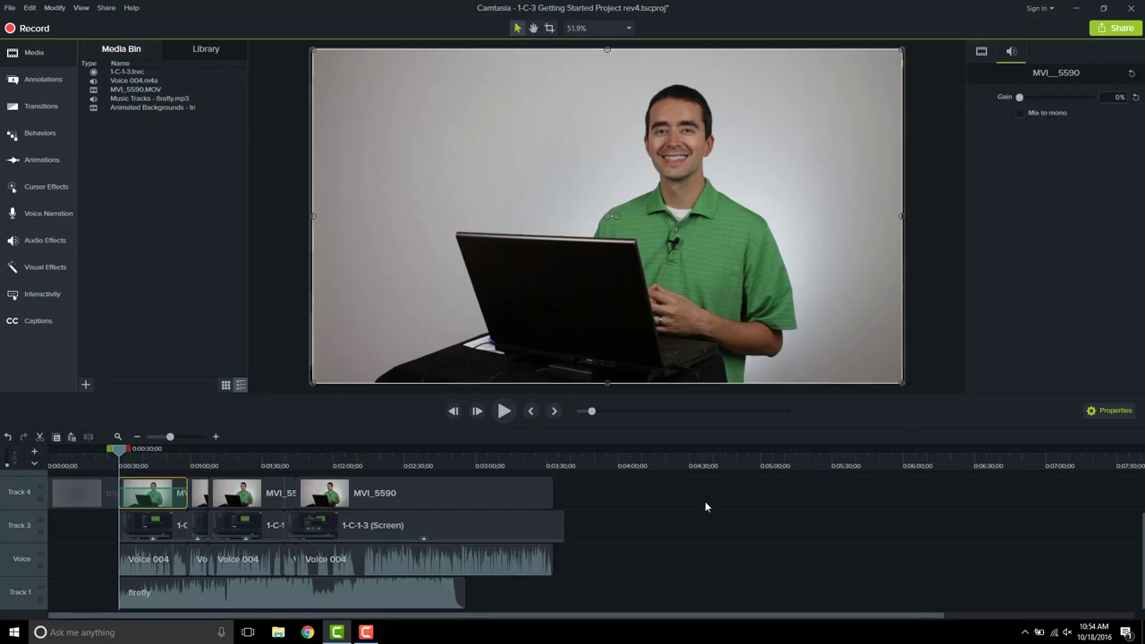
{"action": "left_click", "coordinate": [982, 52]}
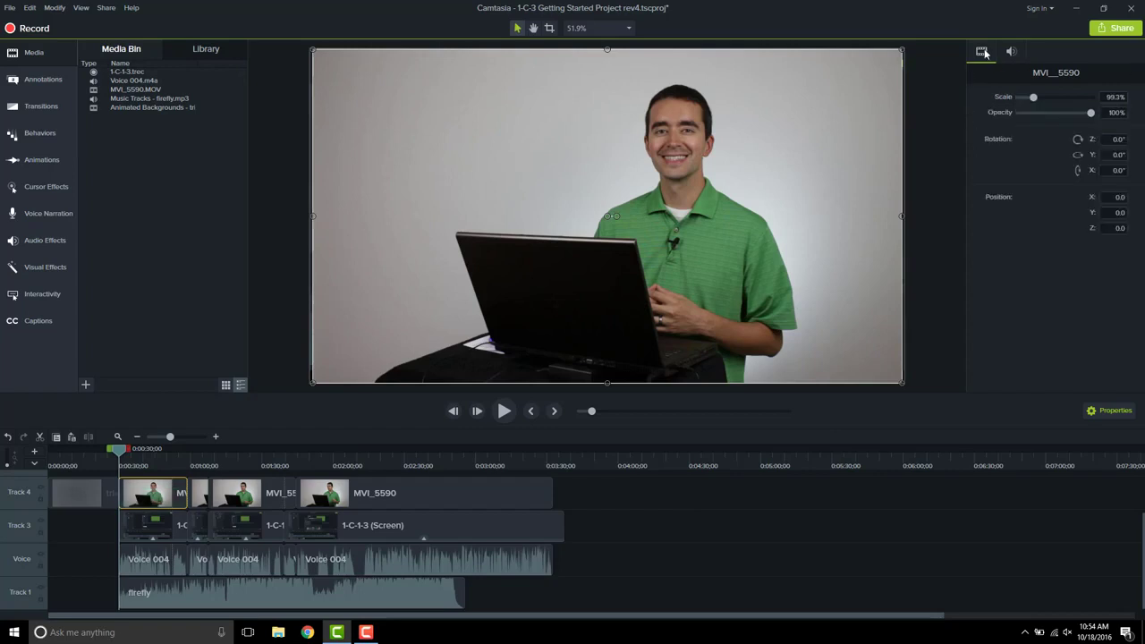
- Examine which properties are available for the triangle-dots-background, first MVI_5590, first 1-C-1-3 screen recording and third Voice 004 clips
{"action": "left_click", "coordinate": [79, 494]}
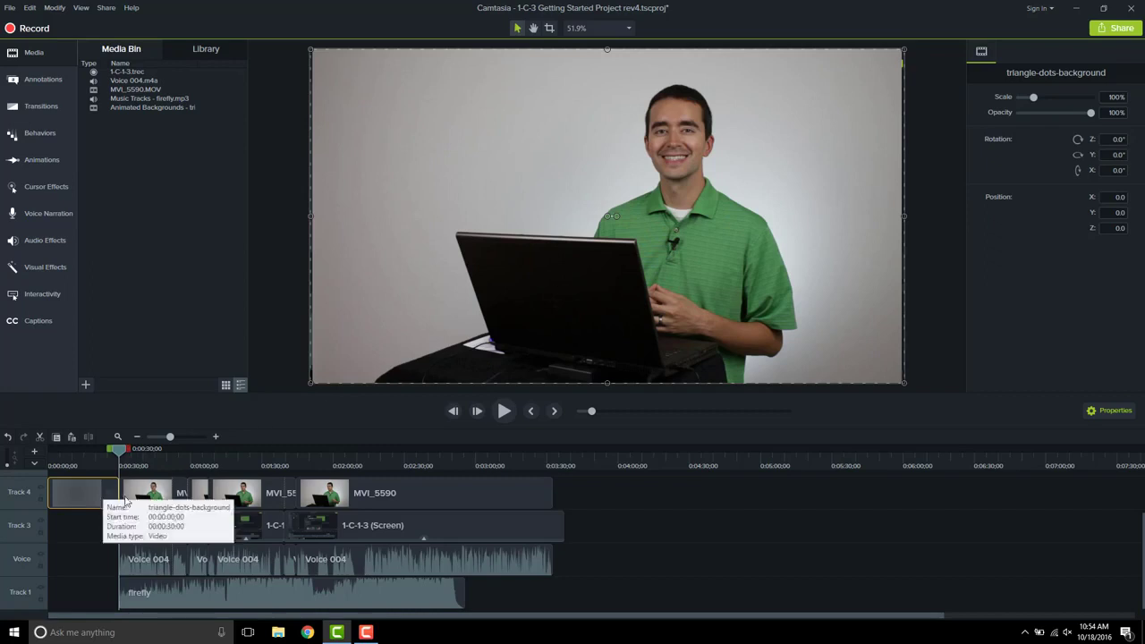
{"action": "left_click", "coordinate": [151, 498]}
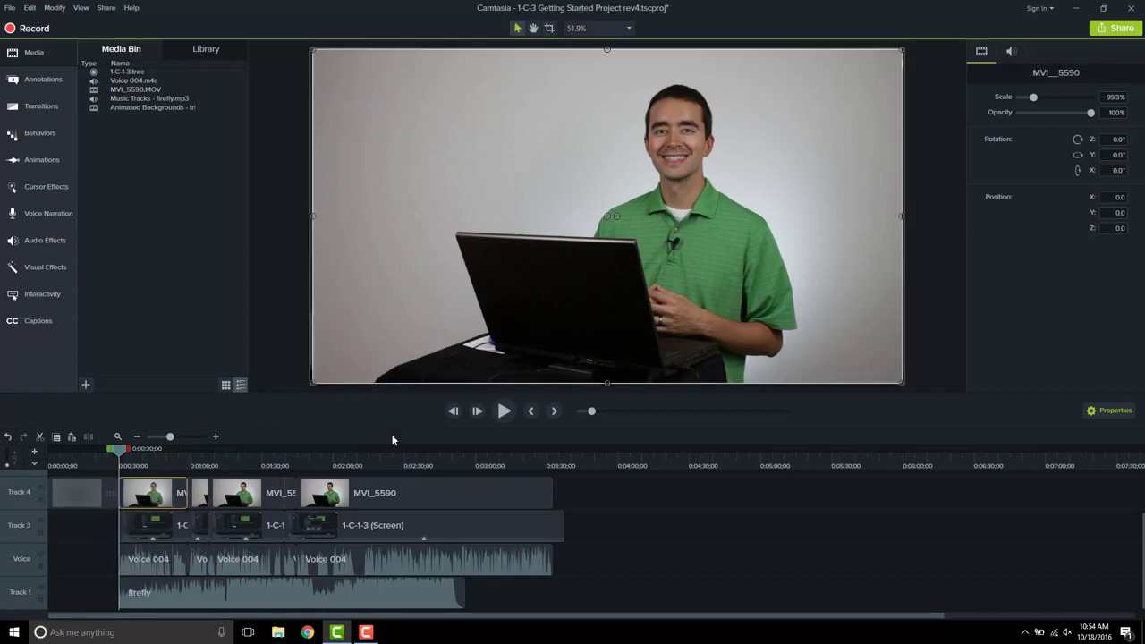
{"action": "left_click", "coordinate": [166, 528]}
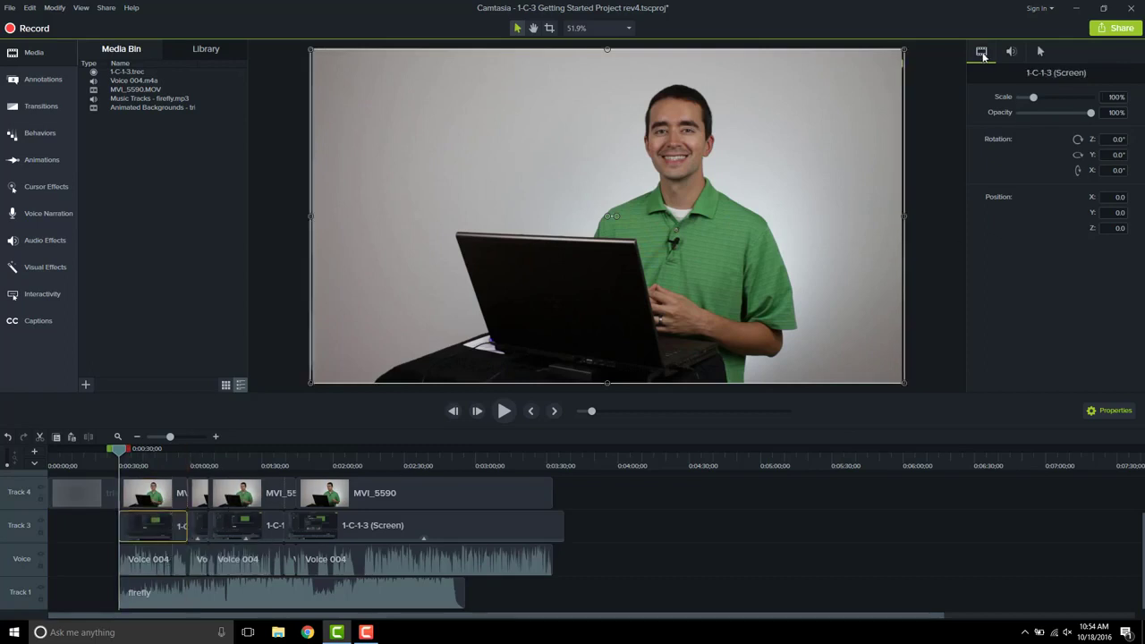
{"action": "left_click", "coordinate": [1011, 52]}
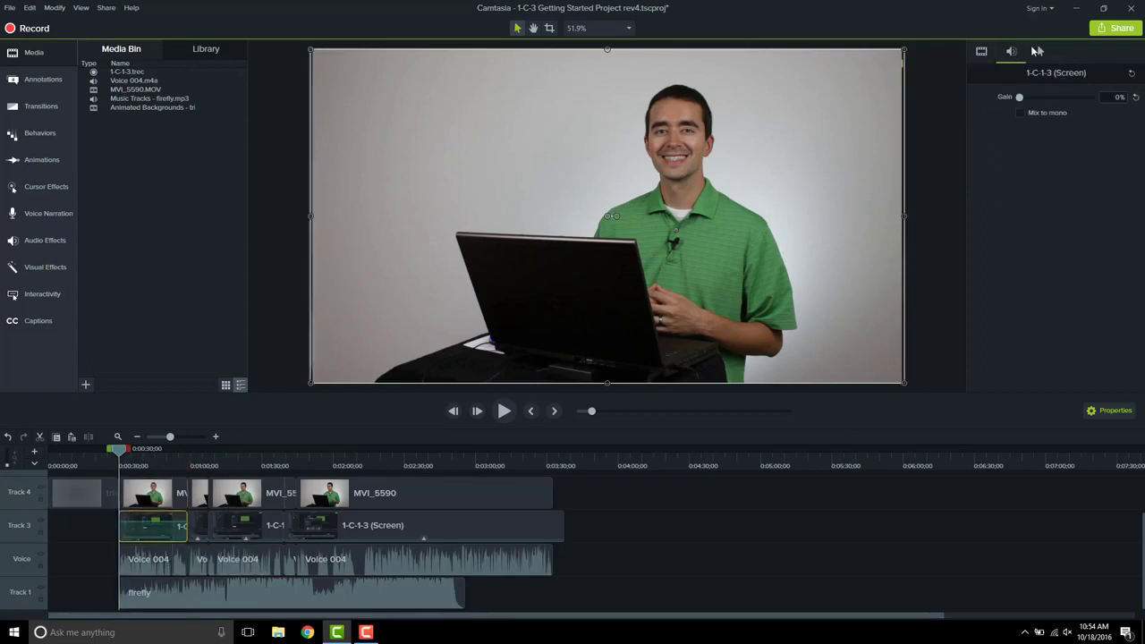
{"action": "left_click", "coordinate": [1040, 52]}
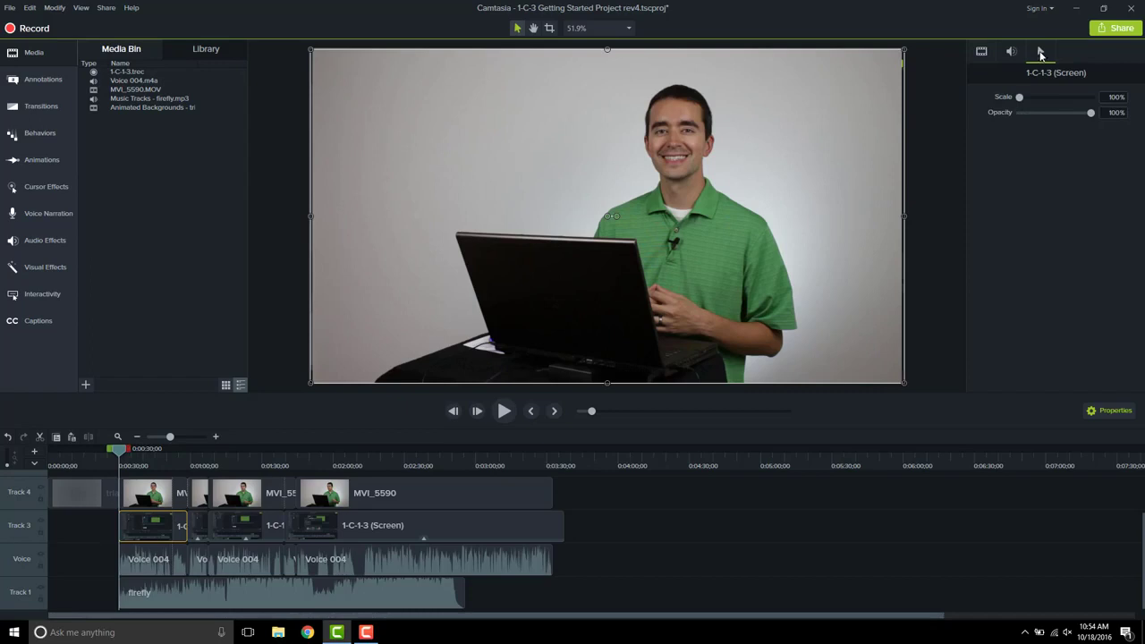
{"action": "left_click", "coordinate": [272, 563]}
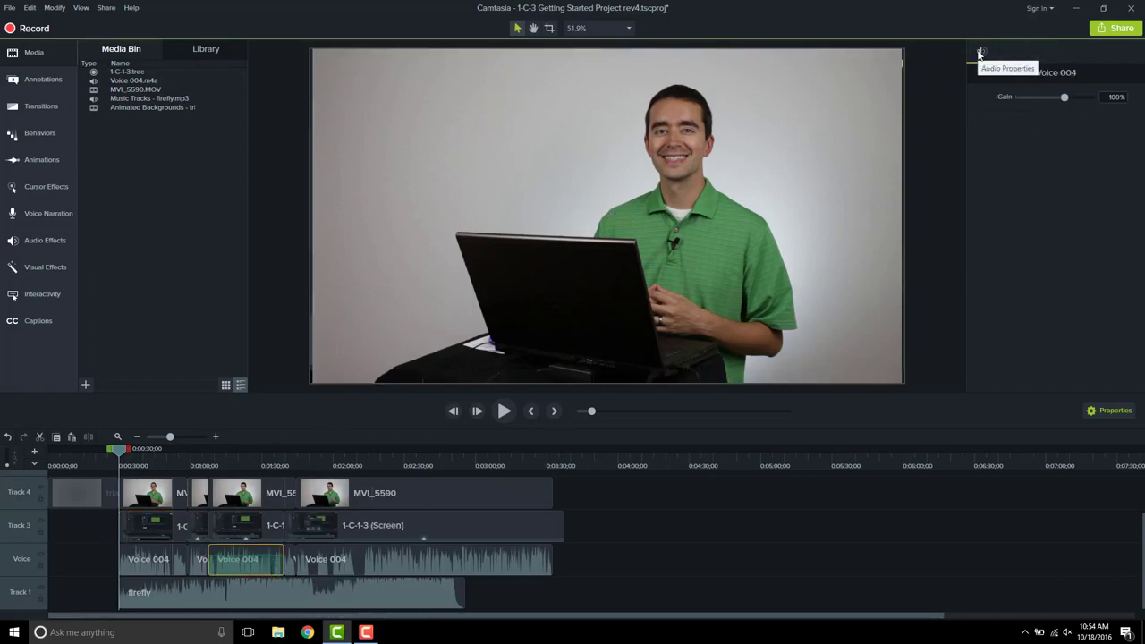
- Select the last MVI_5590 clip on Track 4 and hide the Properties pane to enlarge the canvas area
{"action": "left_click", "coordinate": [382, 491]}
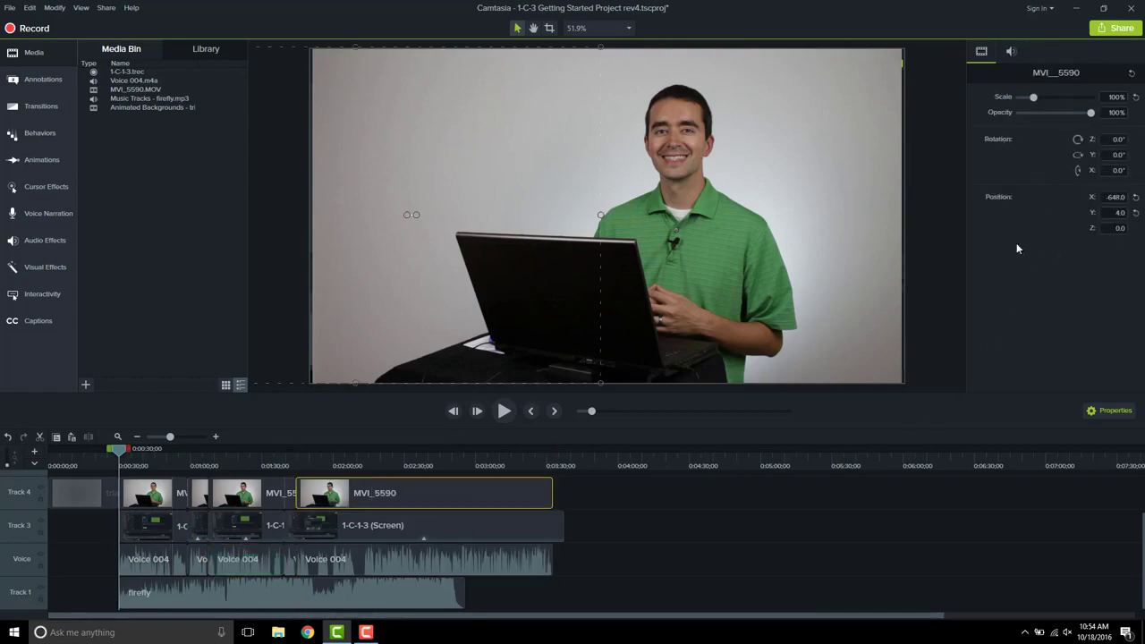
{"action": "left_click", "coordinate": [1111, 415]}
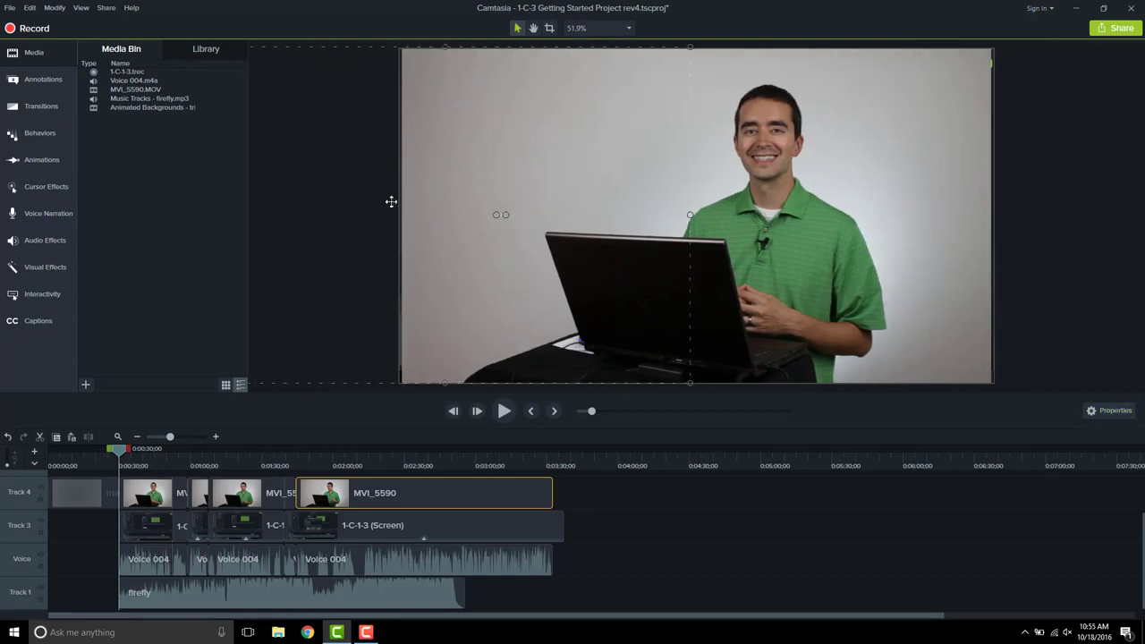